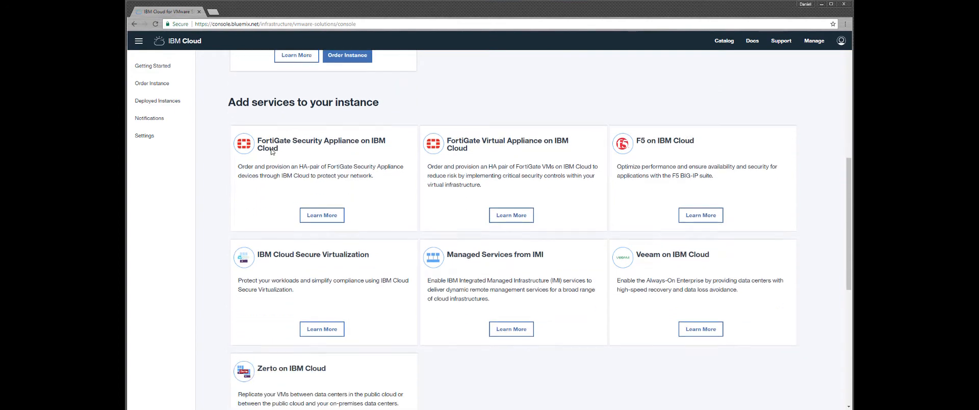
Start ordering a VMware vCenter Server on IBM Cloud instance as a primary site
scroll(271, 151, "down", 1)
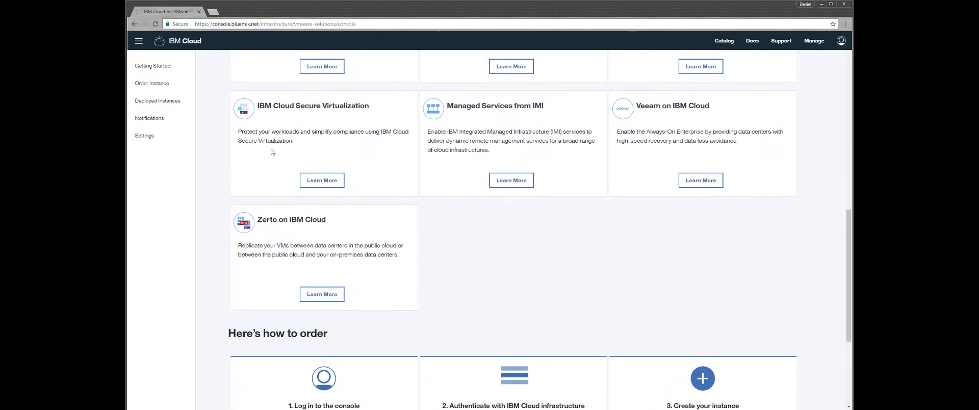
scroll(272, 151, "up", 3)
scroll(272, 151, "up", 6)
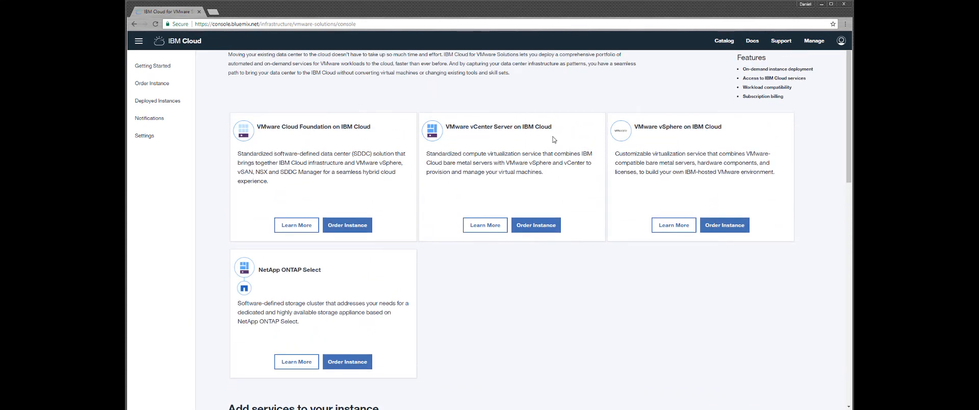
left_click(531, 226)
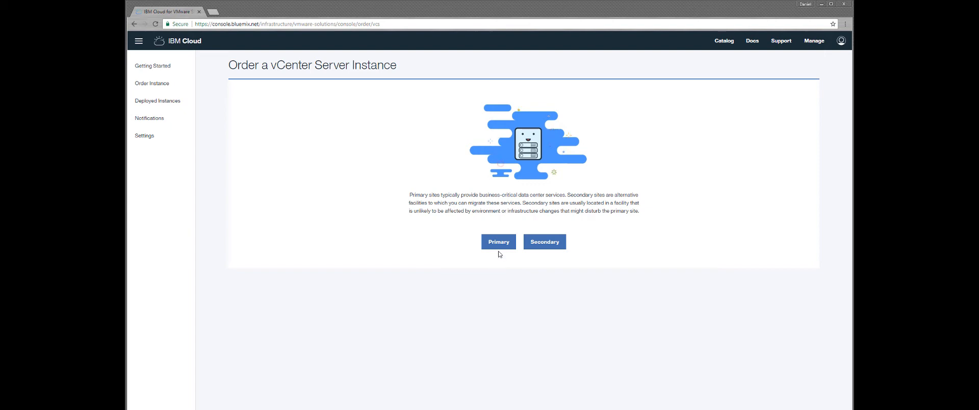
left_click(499, 247)
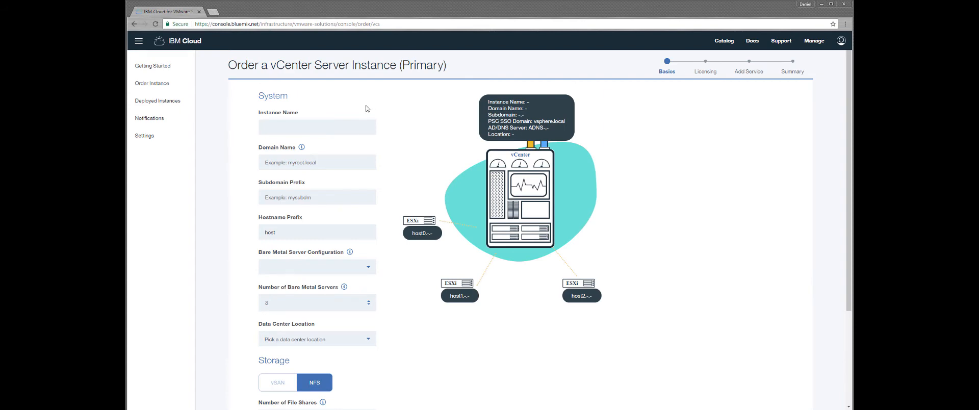
Name the instance vcs01 and set its domain name to acme.com, keeping the subdomain prefix vcs01 and hostname prefix host
left_click(352, 127)
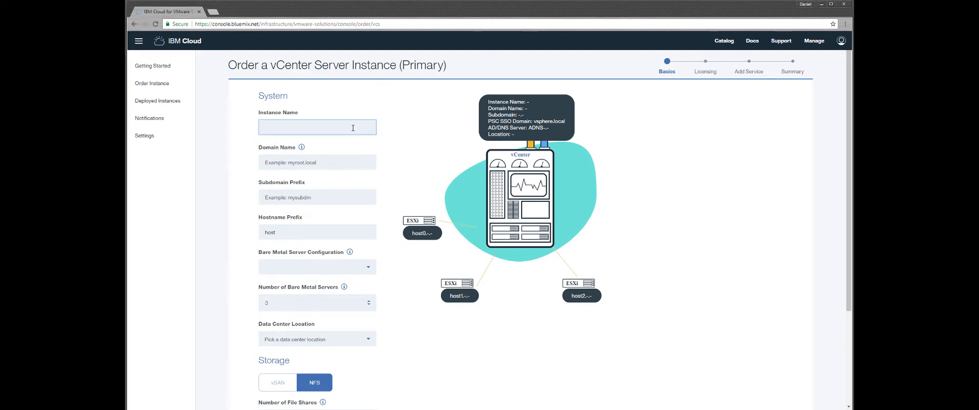
type("vc")
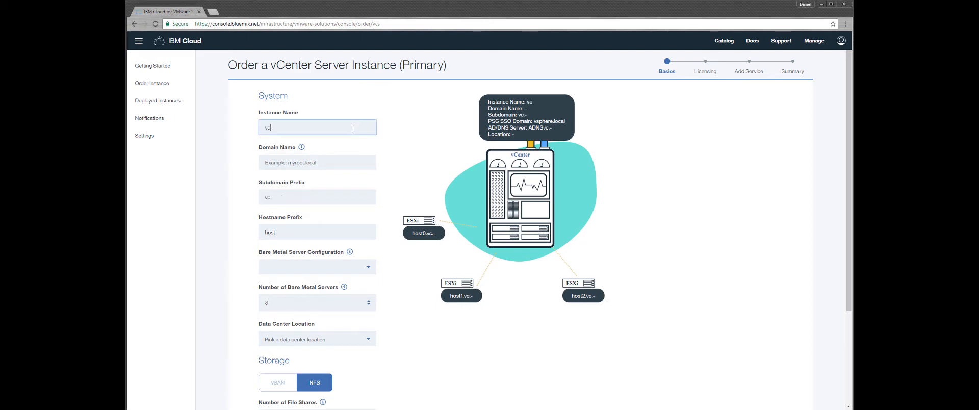
type("s01")
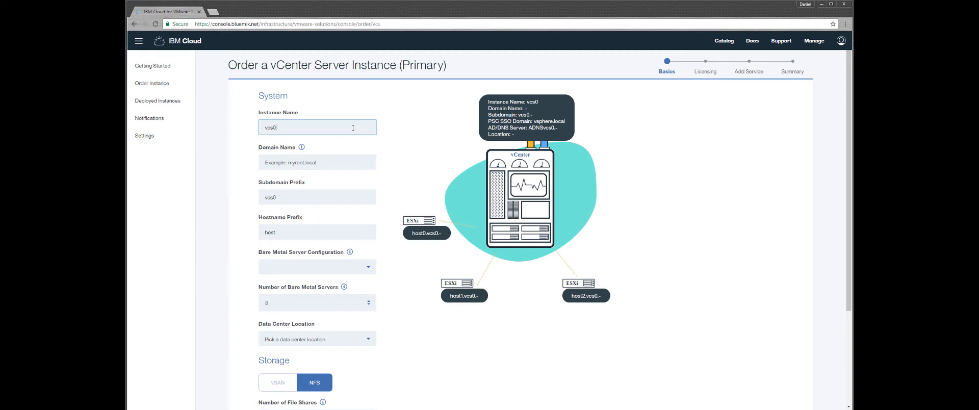
left_click(333, 163)
type("a")
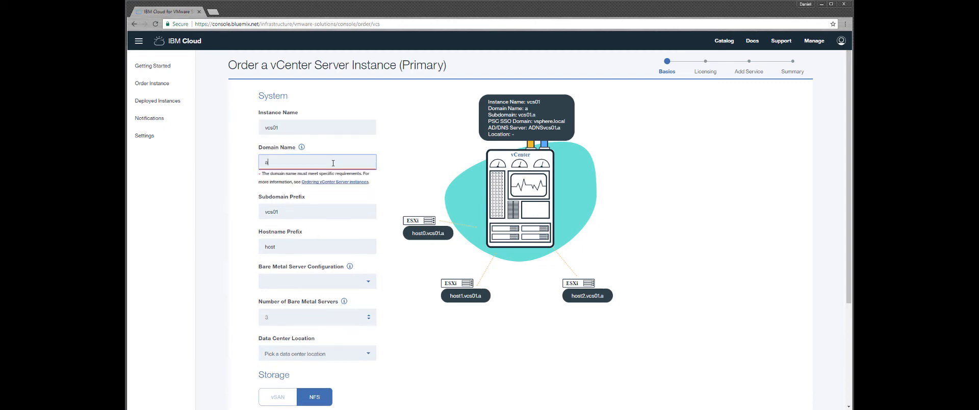
type("cme.com")
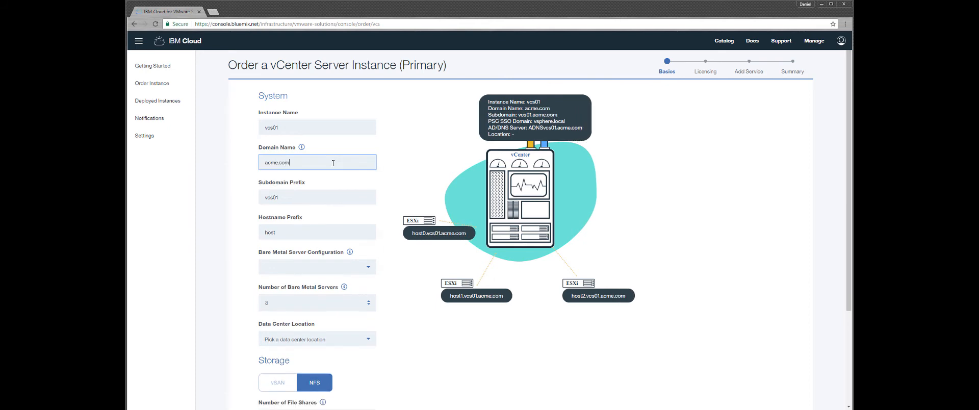
left_click(321, 202)
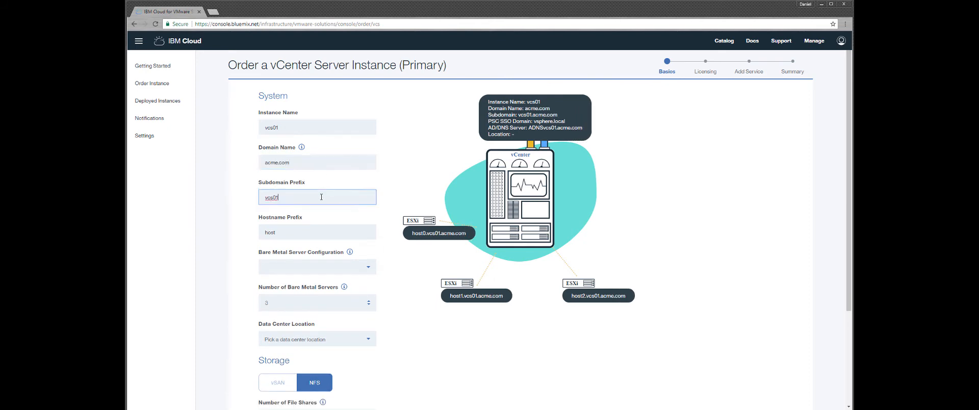
left_click(320, 230)
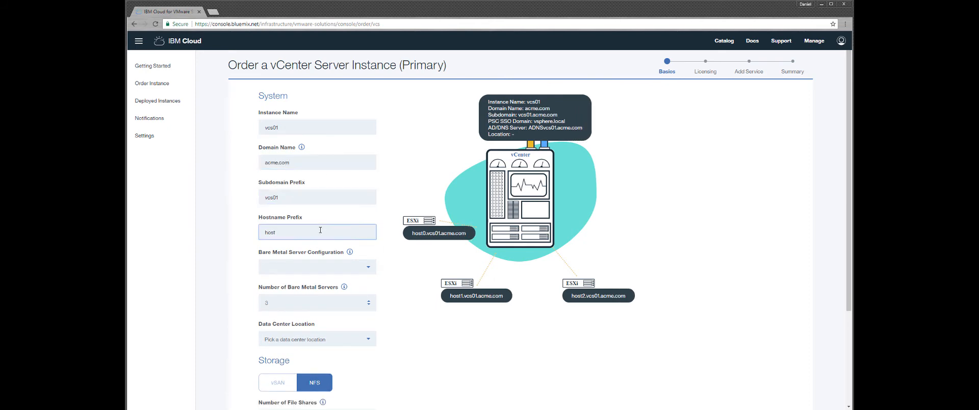
left_click(379, 242)
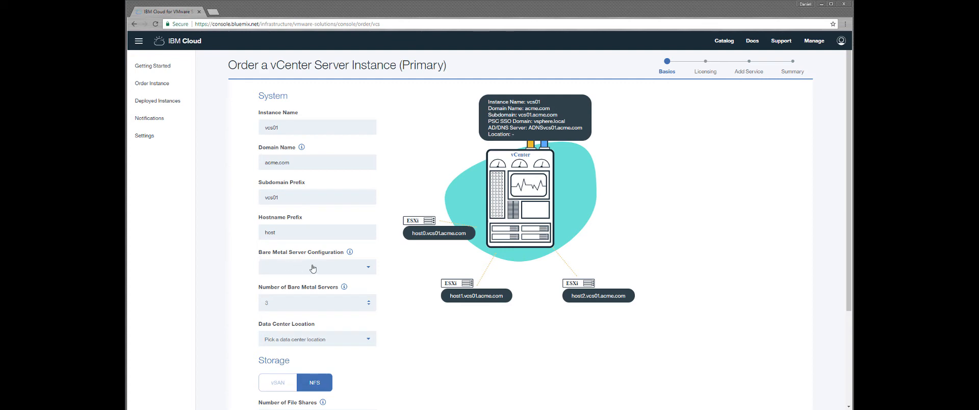
Configure user-customized bare metal servers with the Dual Intel Xeon E5-2690 v4 CPU (28 cores) and 512 GB RAM
left_click(367, 270)
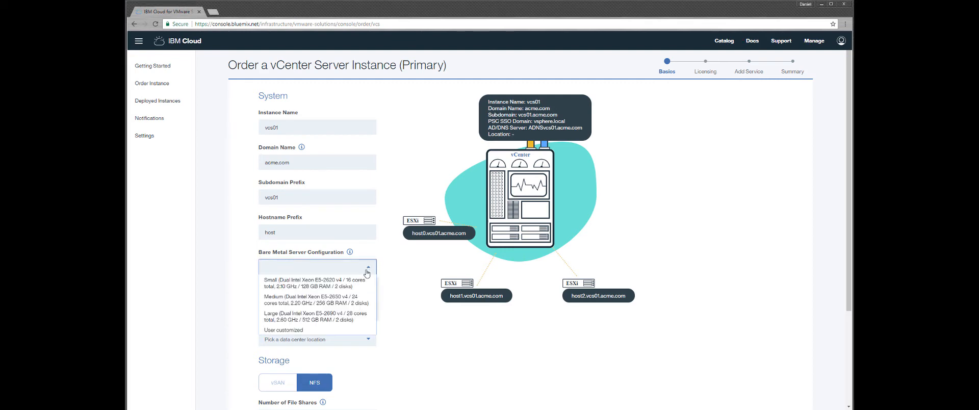
left_click(346, 333)
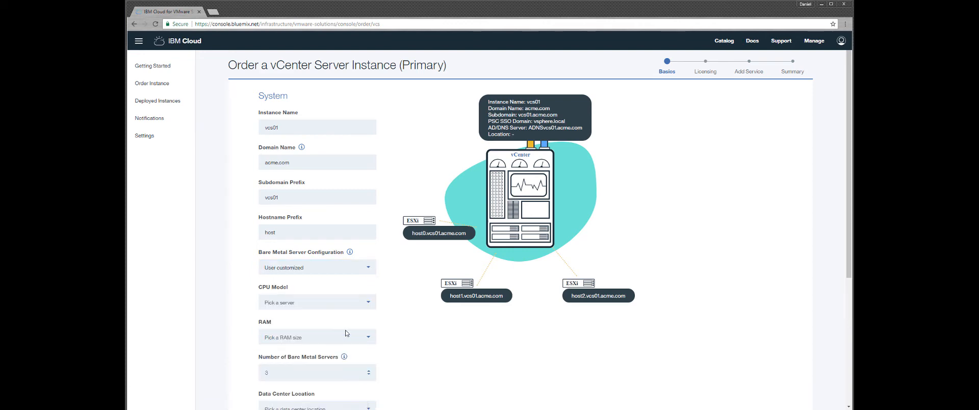
left_click(369, 306)
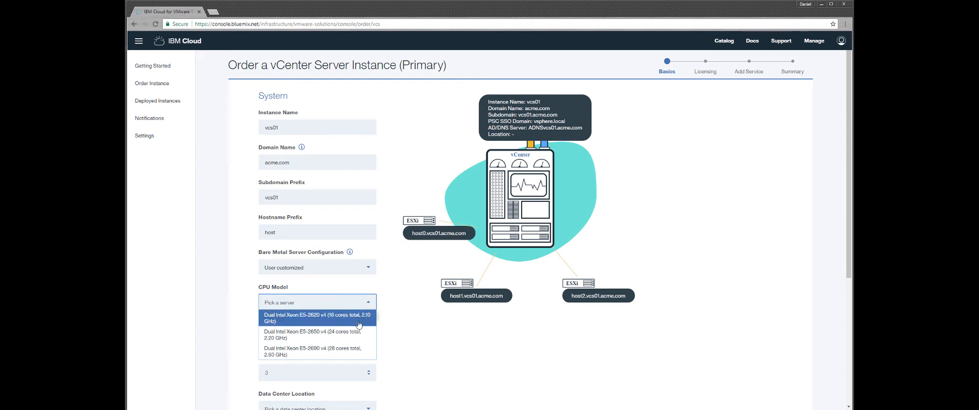
left_click(352, 349)
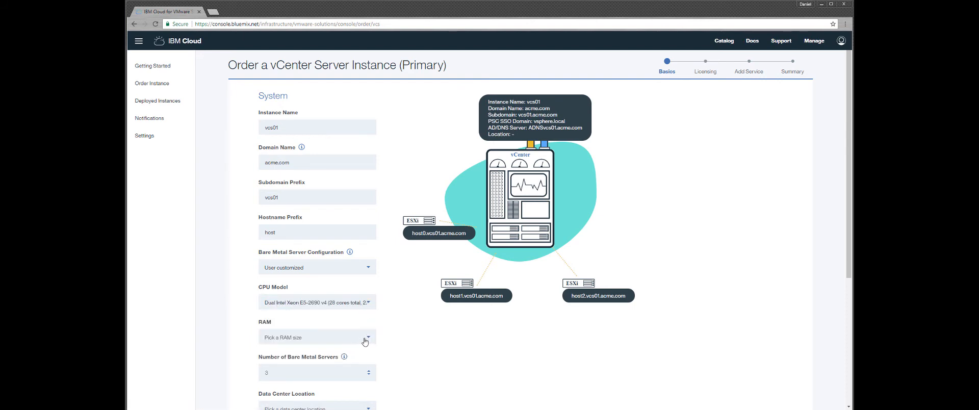
left_click(368, 340)
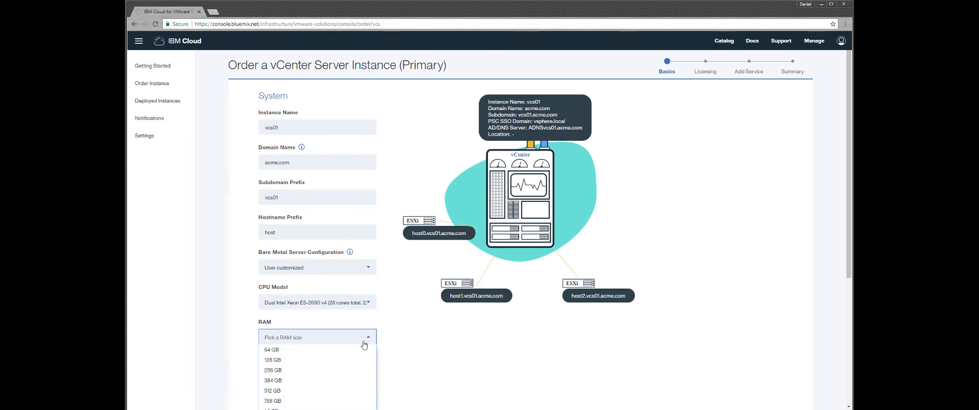
left_click(349, 390)
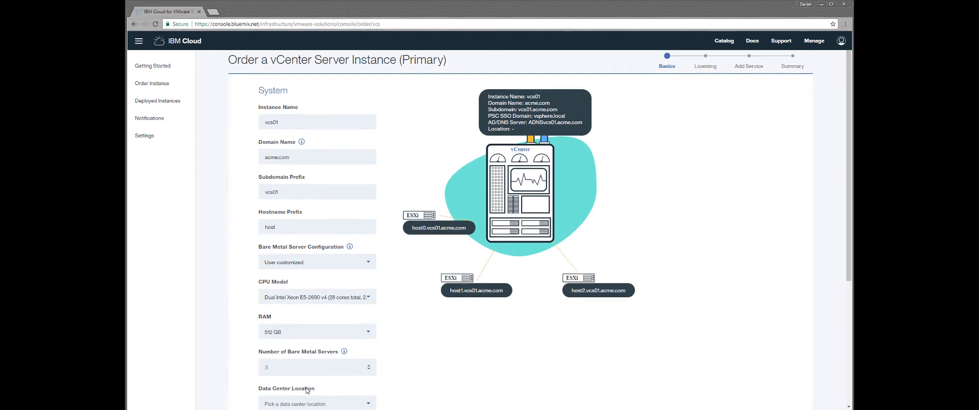
Set the data center location to LON06 - London
scroll(306, 391, "down", 4)
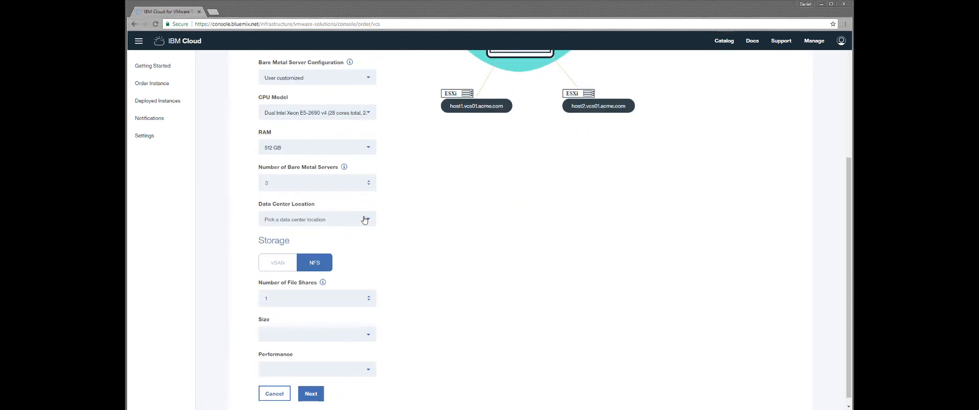
left_click(366, 221)
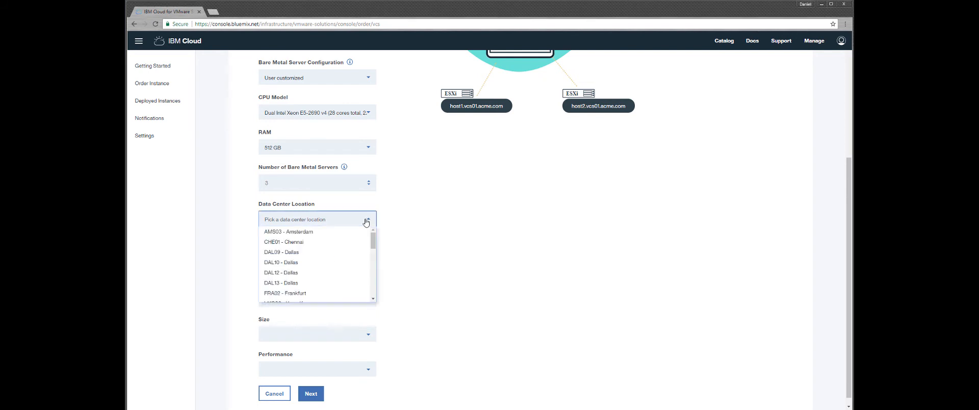
scroll(356, 253, "down", 2)
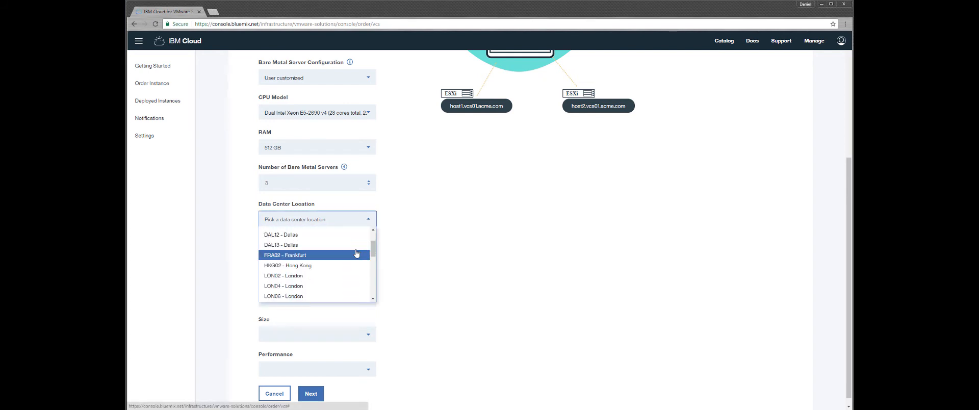
scroll(357, 253, "down", 1)
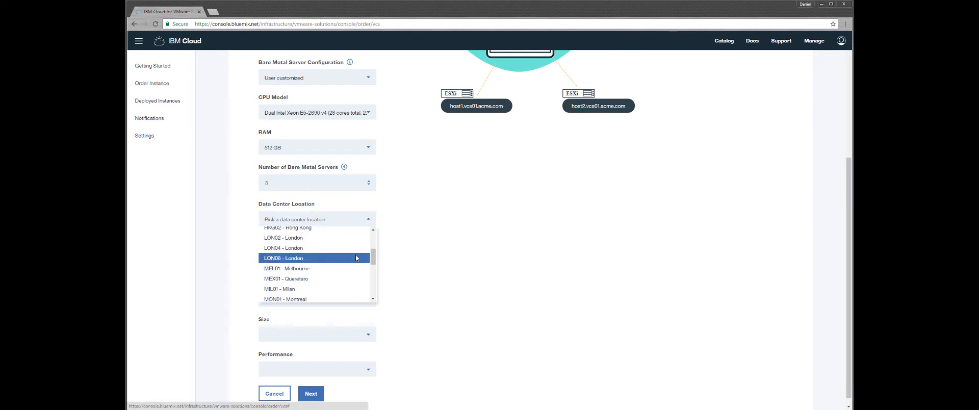
left_click(355, 258)
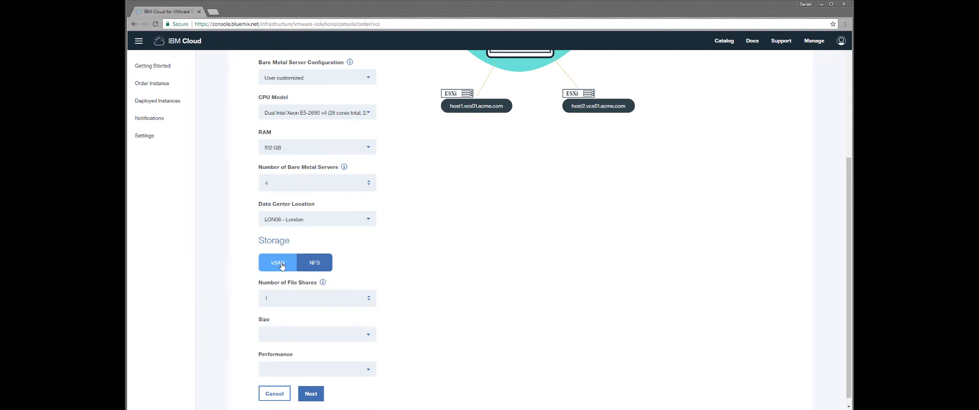
Choose vSAN storage with 4 capacity disks of type 1.9 TB SSD SED and proceed to licensing
left_click(278, 263)
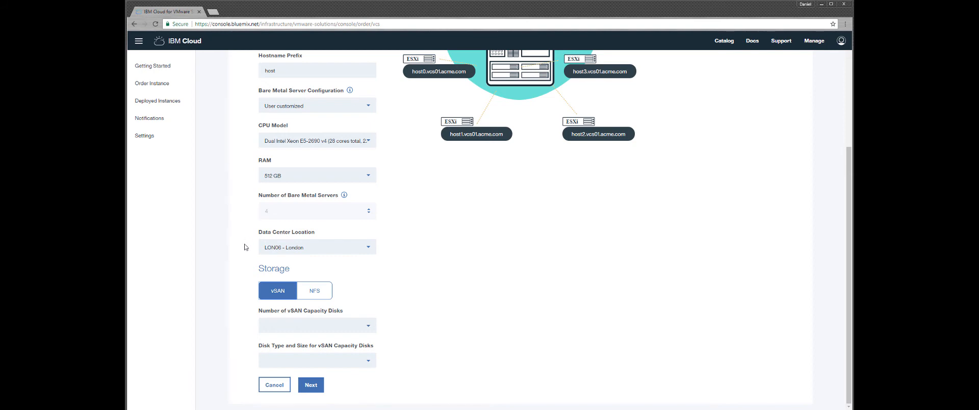
left_click(370, 362)
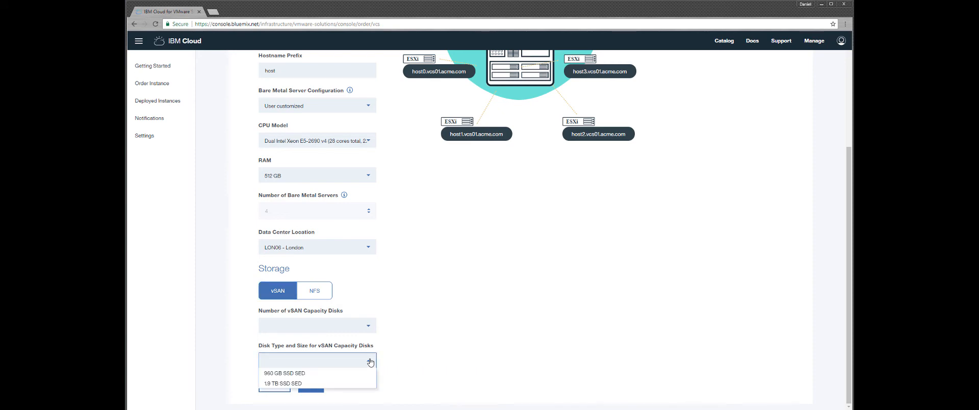
left_click(354, 383)
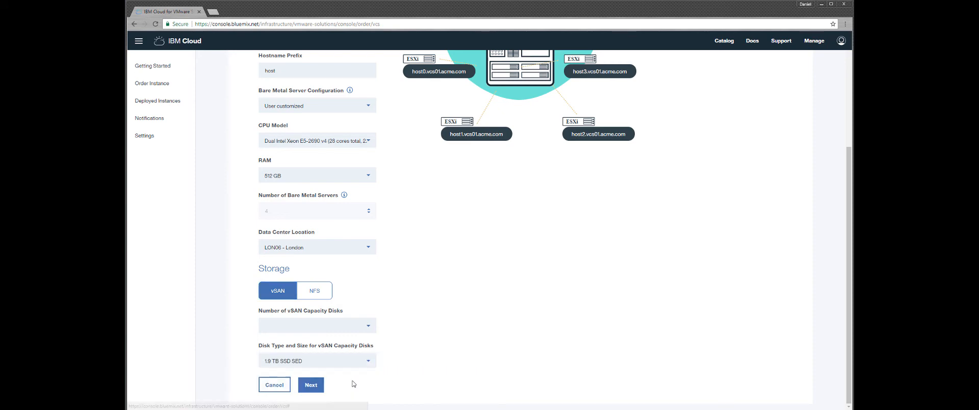
left_click(370, 329)
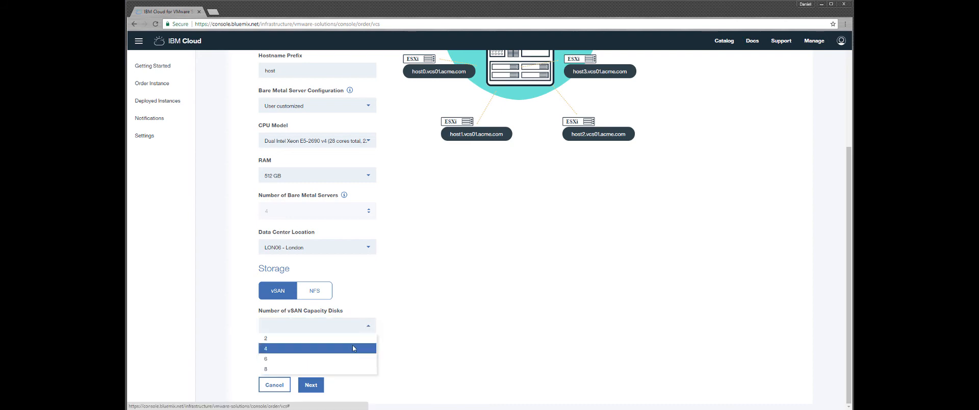
left_click(354, 348)
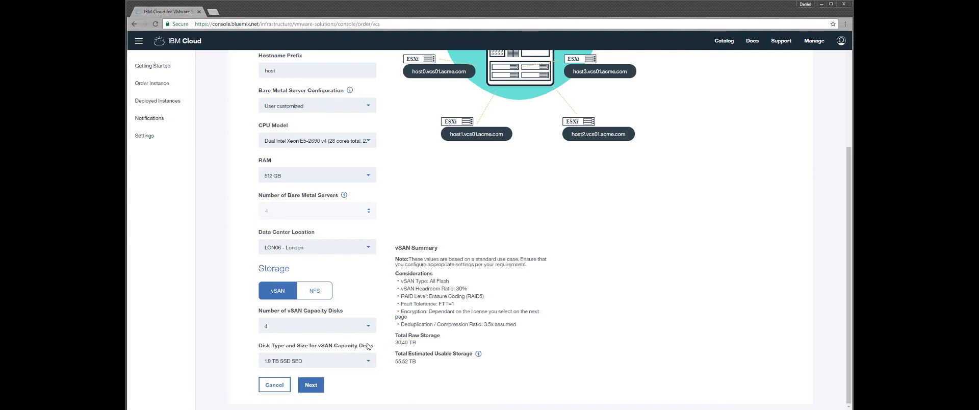
left_click(315, 385)
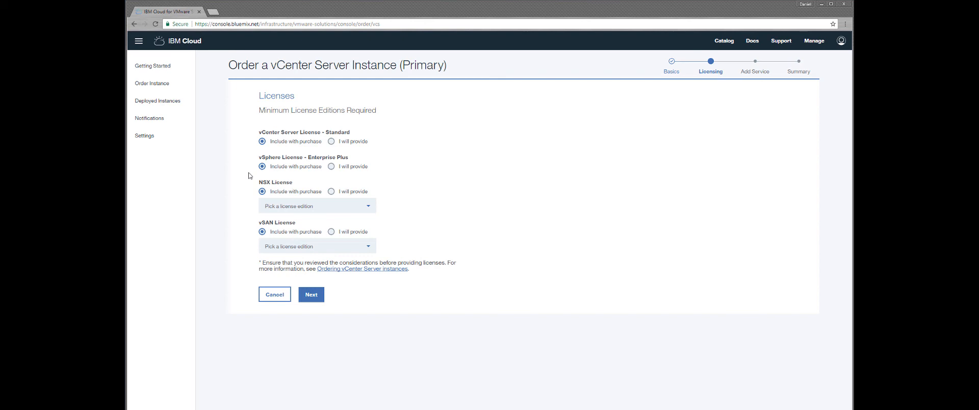
Select the Base edition for the NSX license and Enterprise for the vSAN license, and proceed to the add-on services
left_click(359, 207)
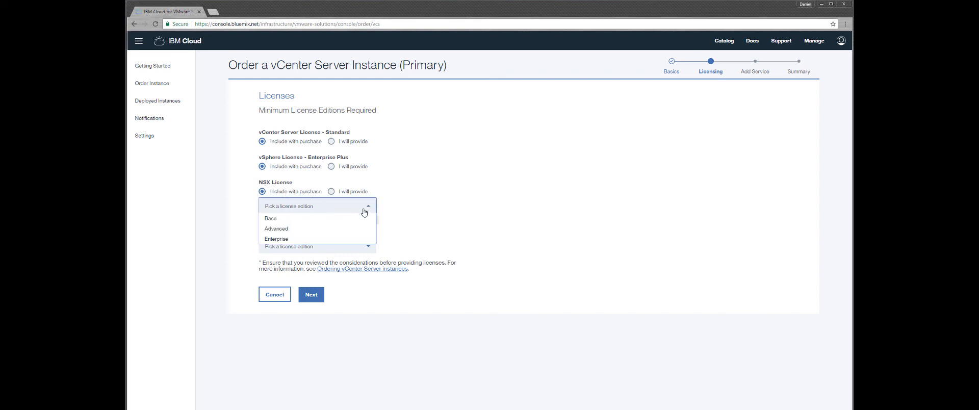
left_click(343, 219)
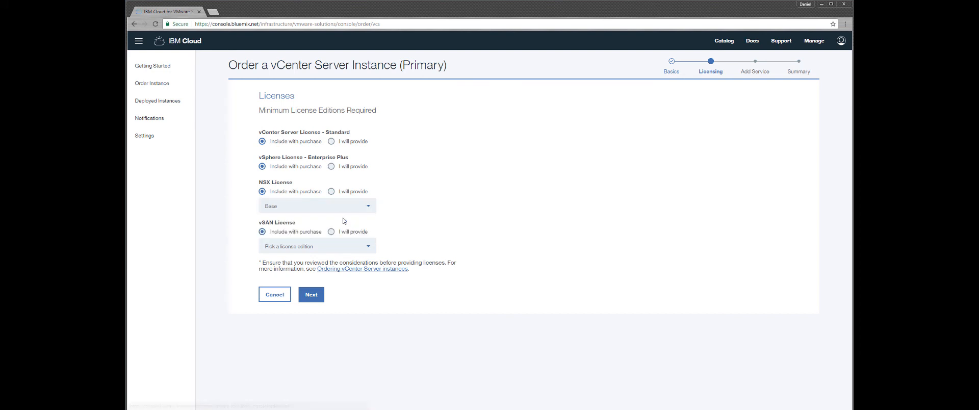
left_click(364, 249)
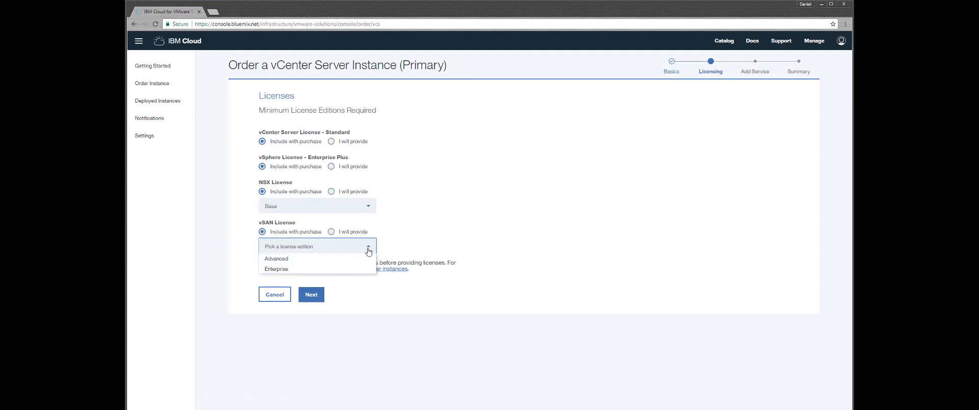
left_click(337, 269)
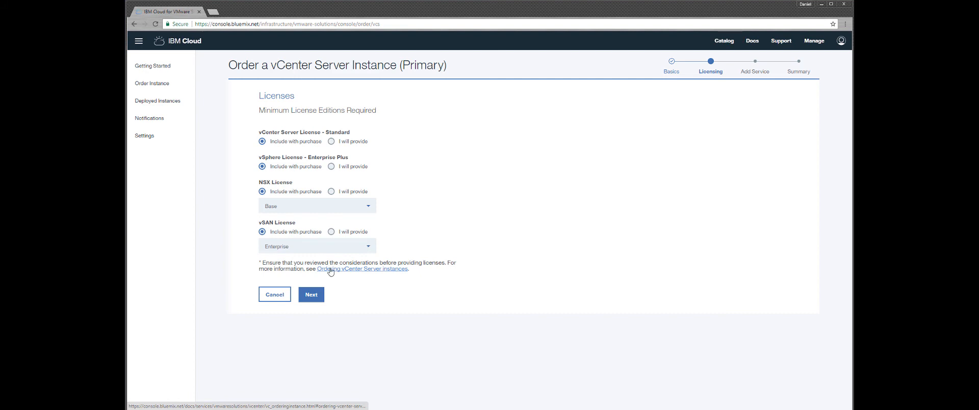
left_click(316, 295)
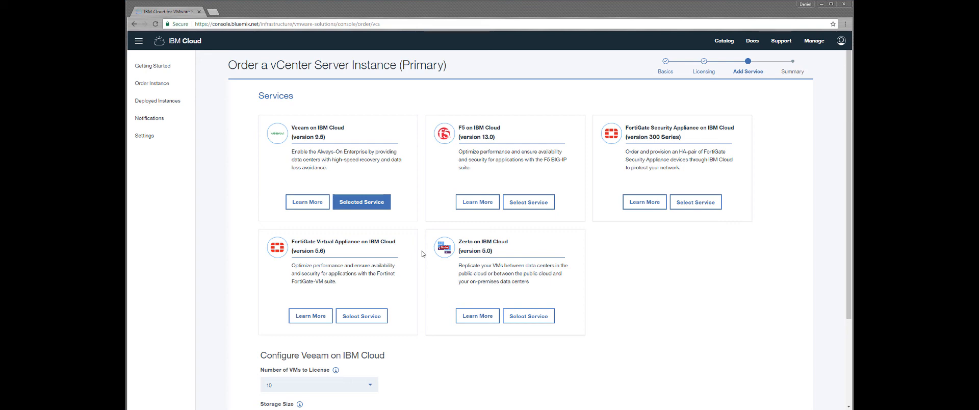
Accept the preselected Veeam on IBM Cloud service with its default configuration and proceed to the order summary
scroll(422, 253, "down", 3)
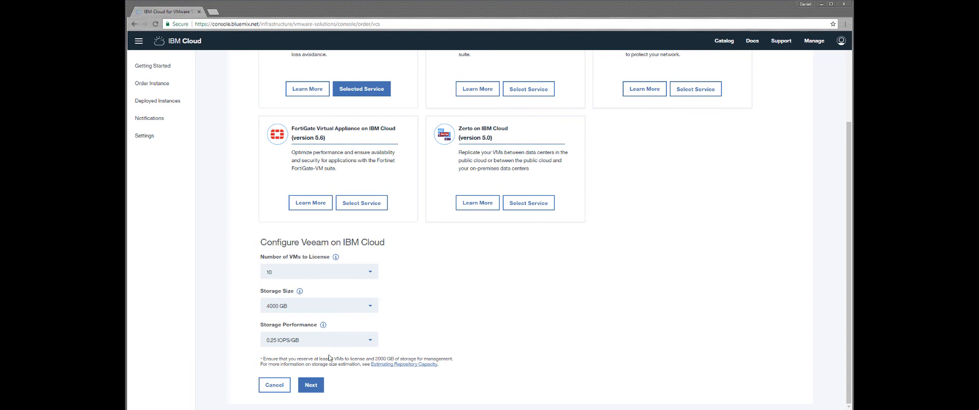
left_click(312, 384)
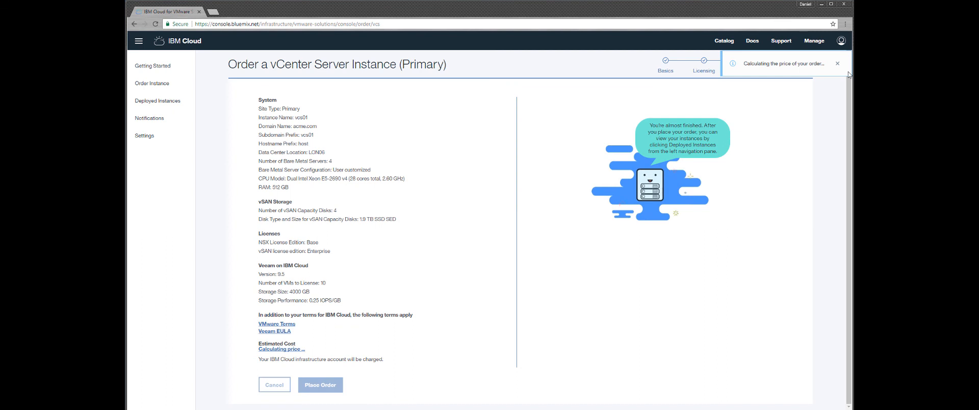